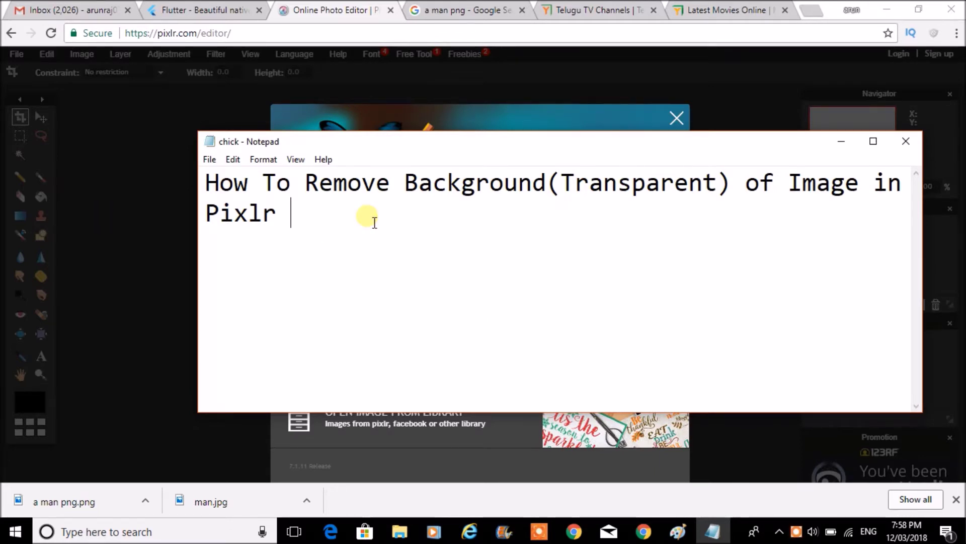
# Step: Create a blank 800×600 image named 'removing back' with a white background
pyautogui.click(158, 232)
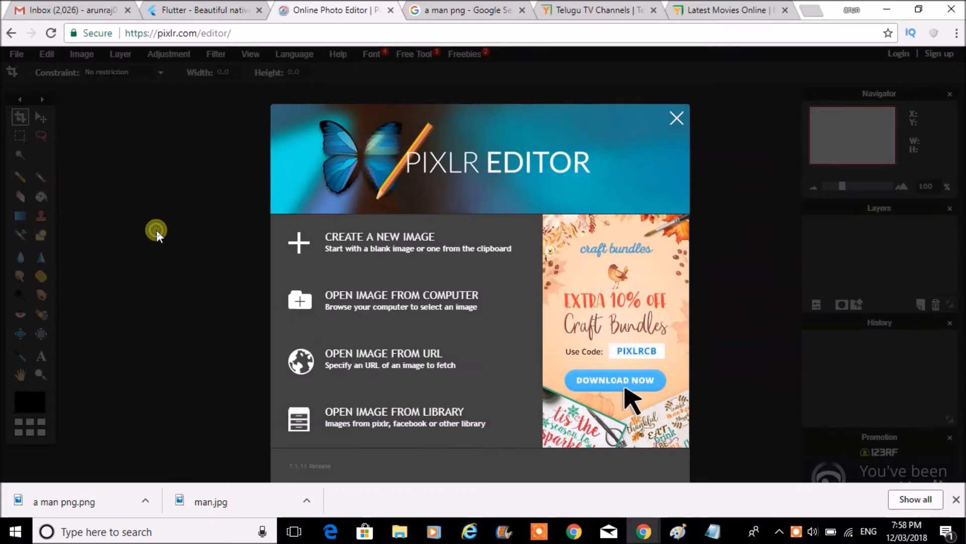
pyautogui.click(349, 243)
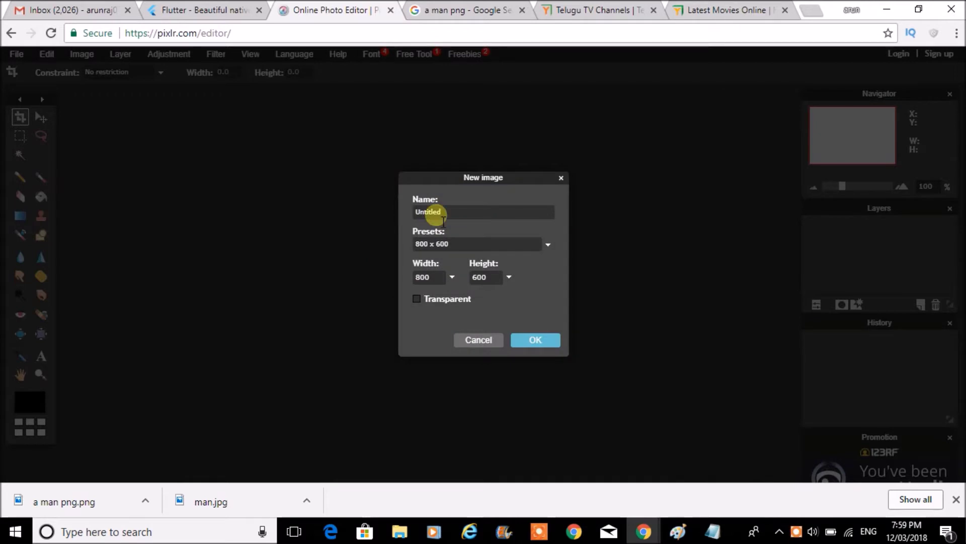
pyautogui.moveTo(457, 216); pyautogui.dragTo(409, 216)
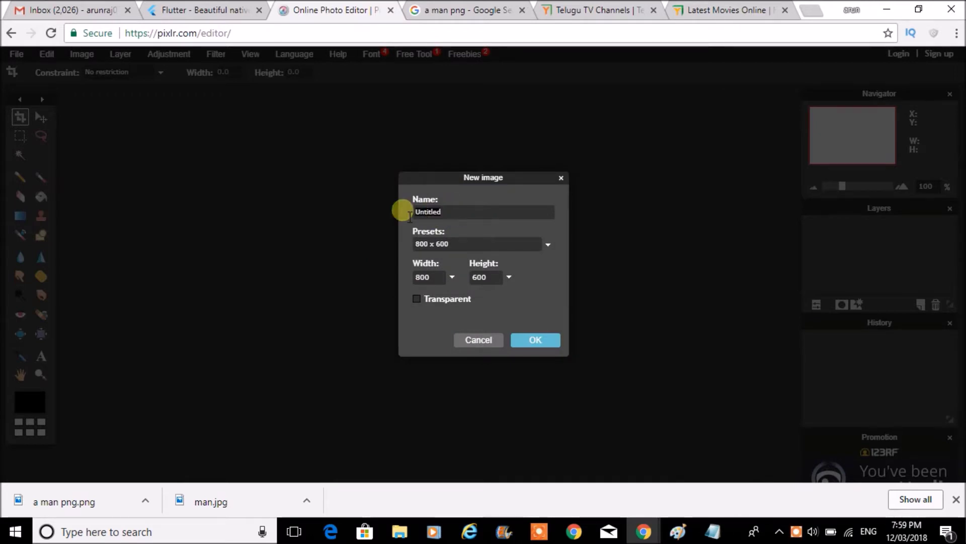
pyautogui.write('rem')
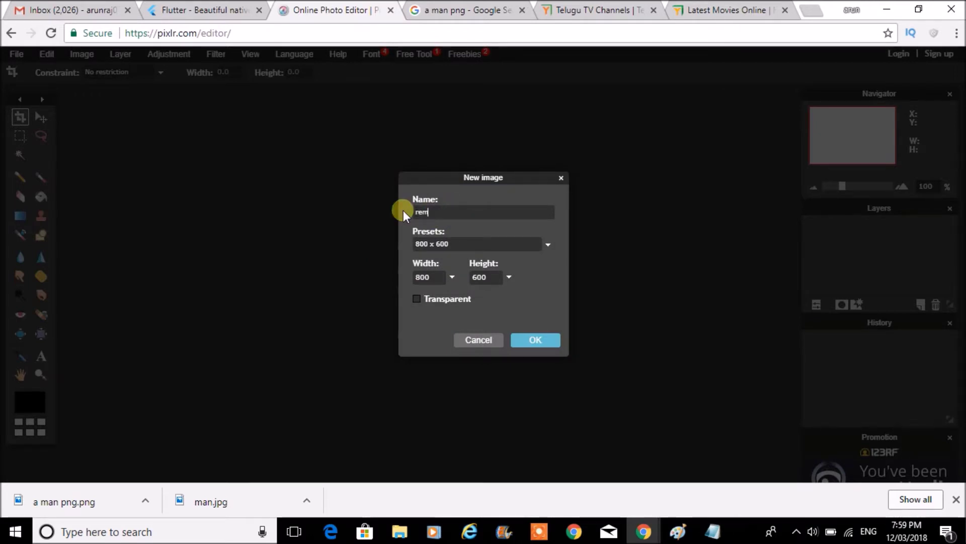
pyautogui.write('ving')
pyautogui.write('back')
pyautogui.click(537, 343)
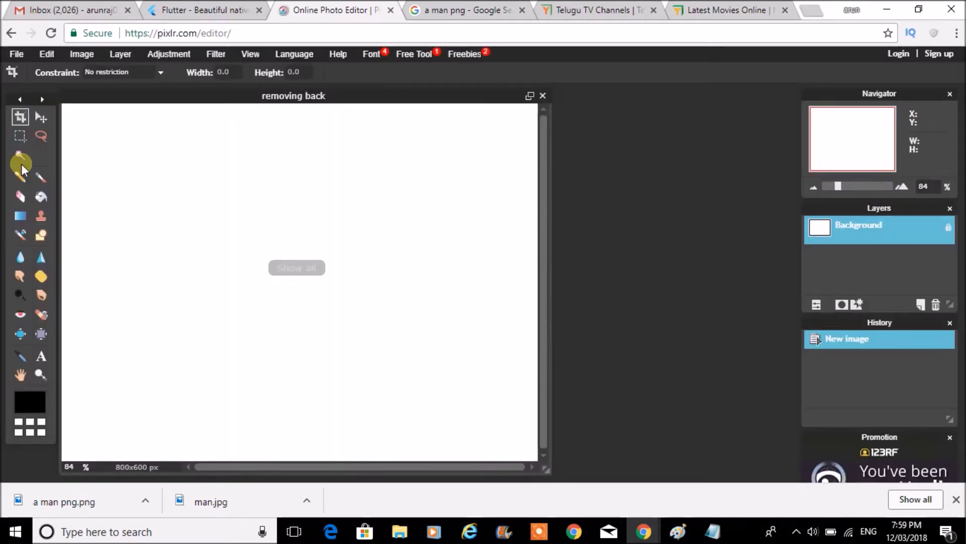
# Step: Fill the white canvas black with the Paint Bucket, then open man.jpg
pyautogui.click(41, 196)
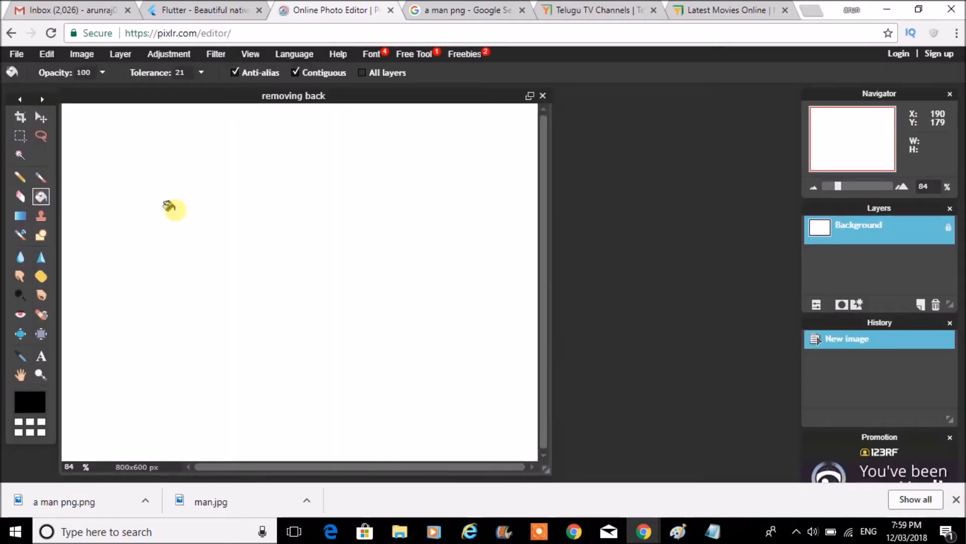
pyautogui.click(169, 205)
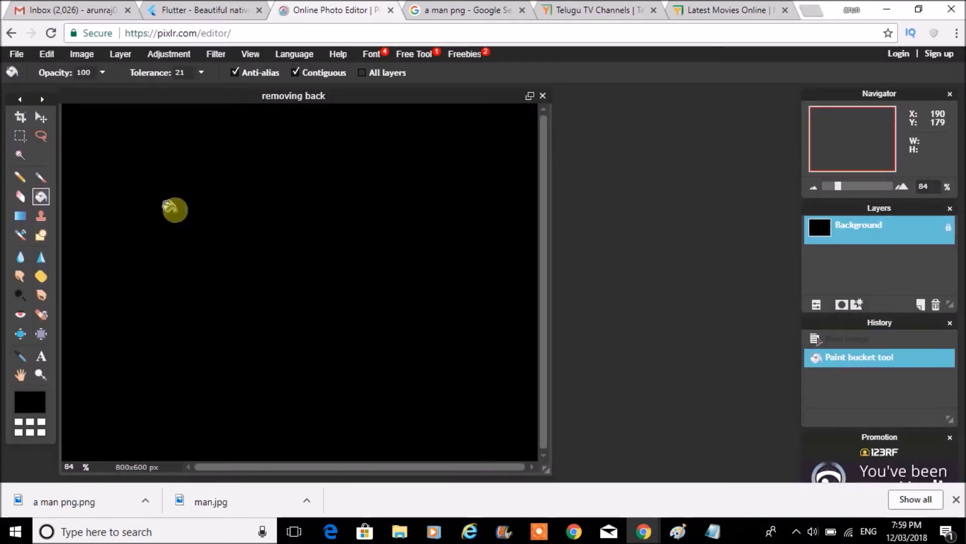
pyautogui.click(16, 54)
pyautogui.click(33, 82)
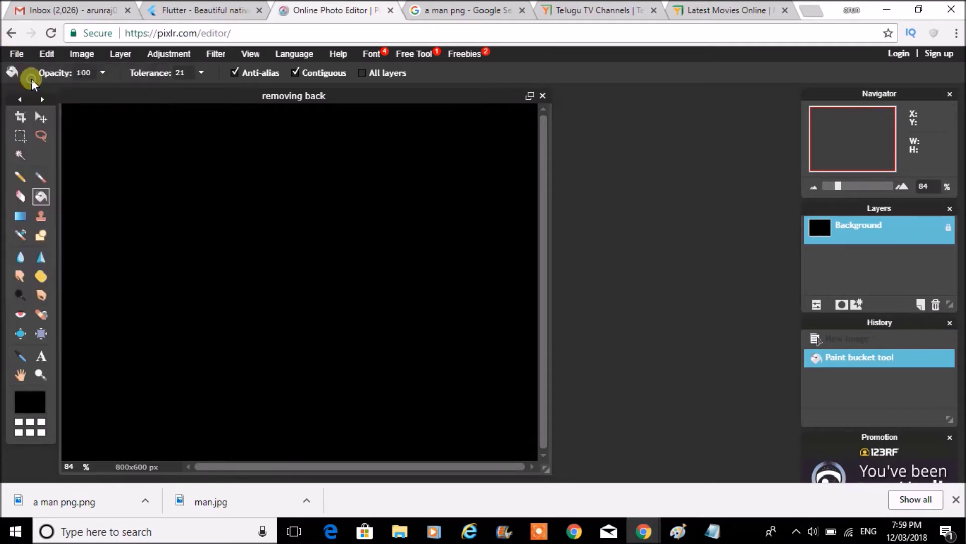
pyautogui.click(273, 201)
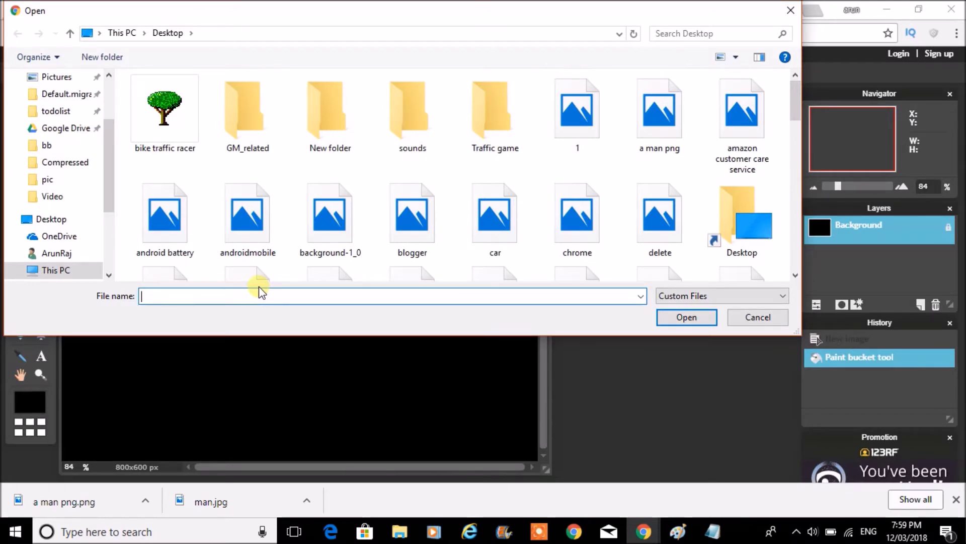
pyautogui.write('man')
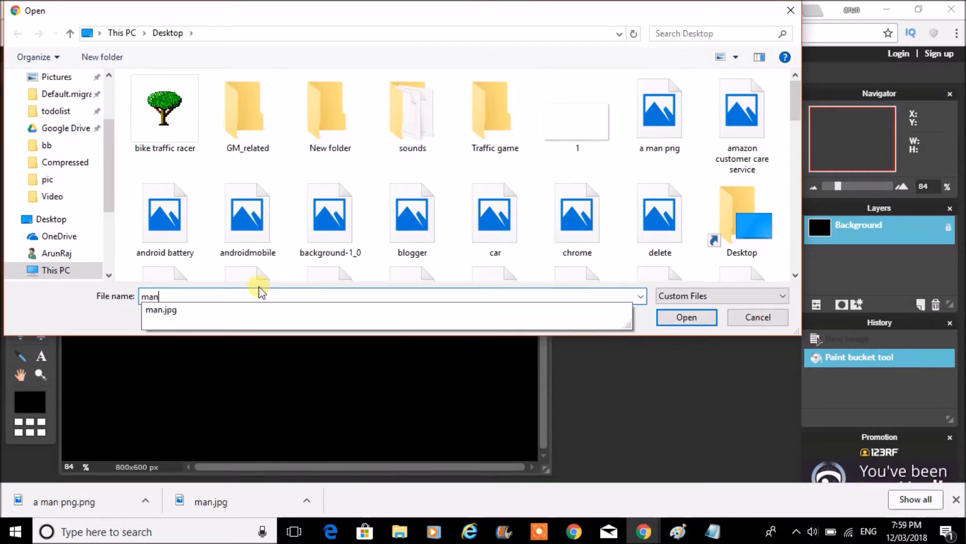
pyautogui.press('Down')
pyautogui.press('Return')
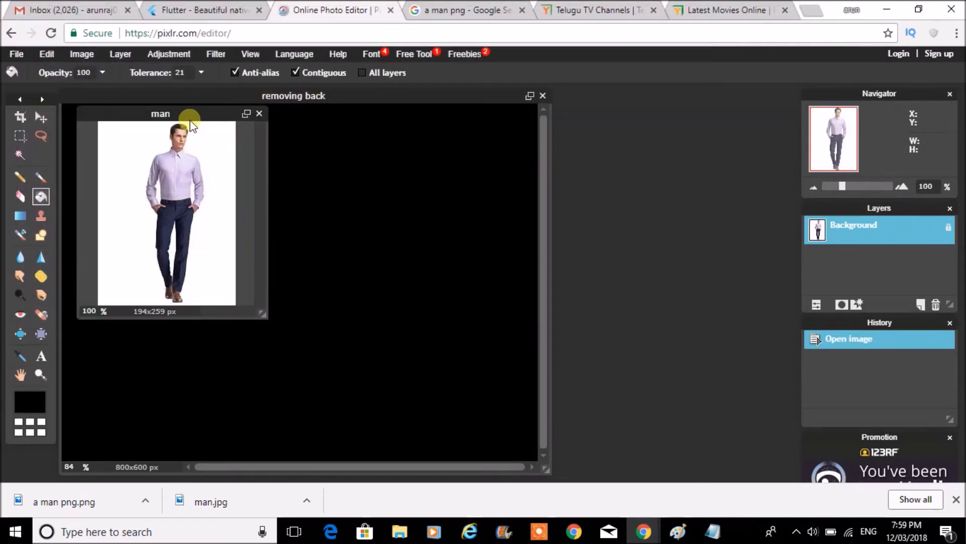
# Step: Center the man photo window and select its white background with the Magic Wand
pyautogui.moveTo(187, 116); pyautogui.dragTo(340, 169)
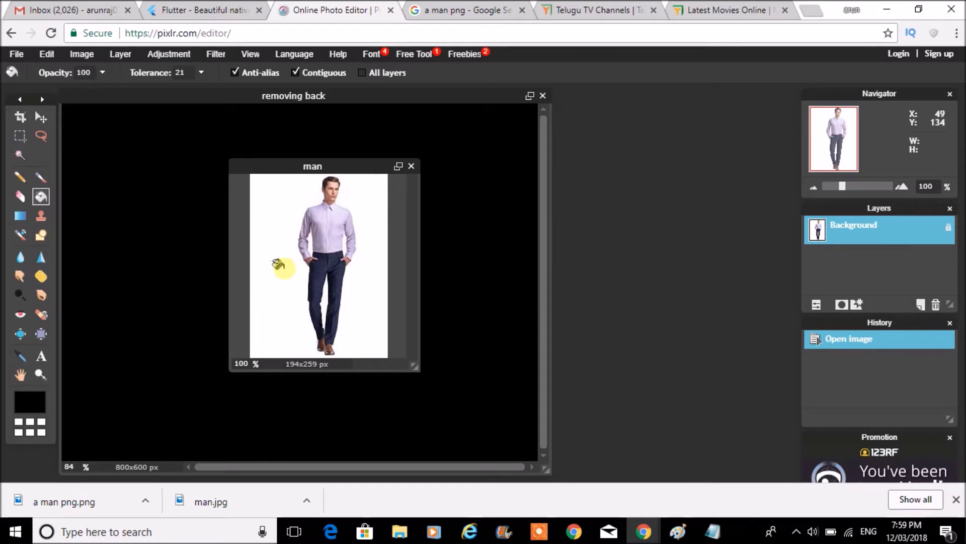
pyautogui.click(21, 158)
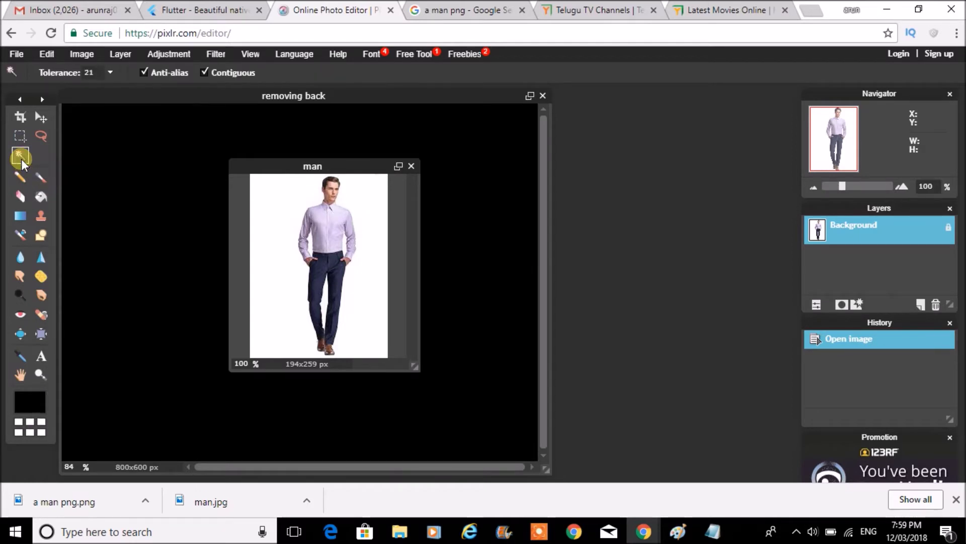
pyautogui.click(284, 219)
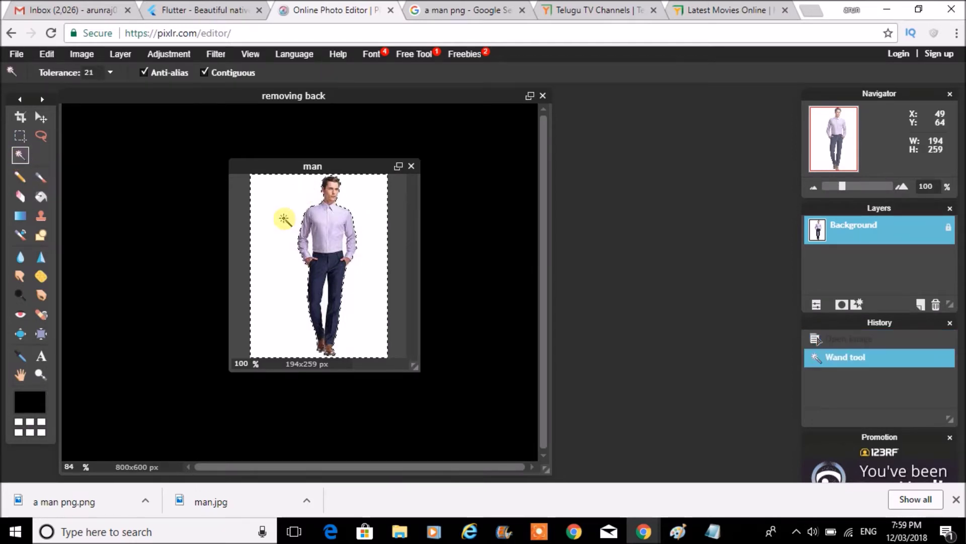
# Step: Invert the selection so the man is selected, and cut him out
pyautogui.click(16, 54)
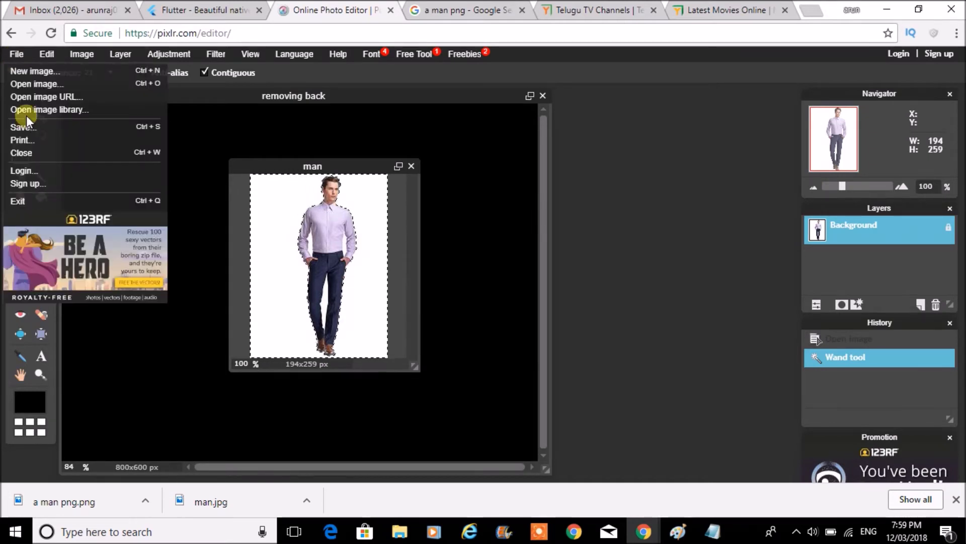
pyautogui.click(45, 55)
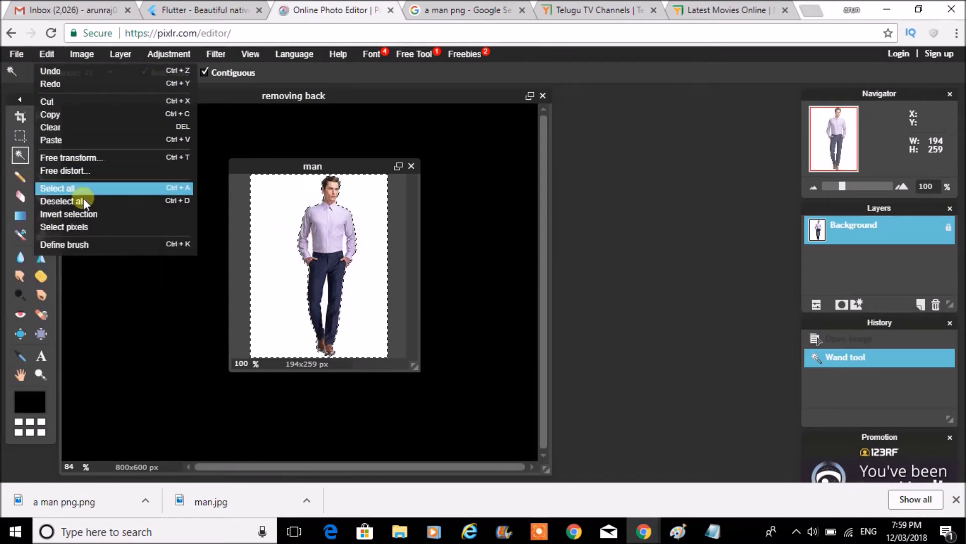
pyautogui.click(91, 212)
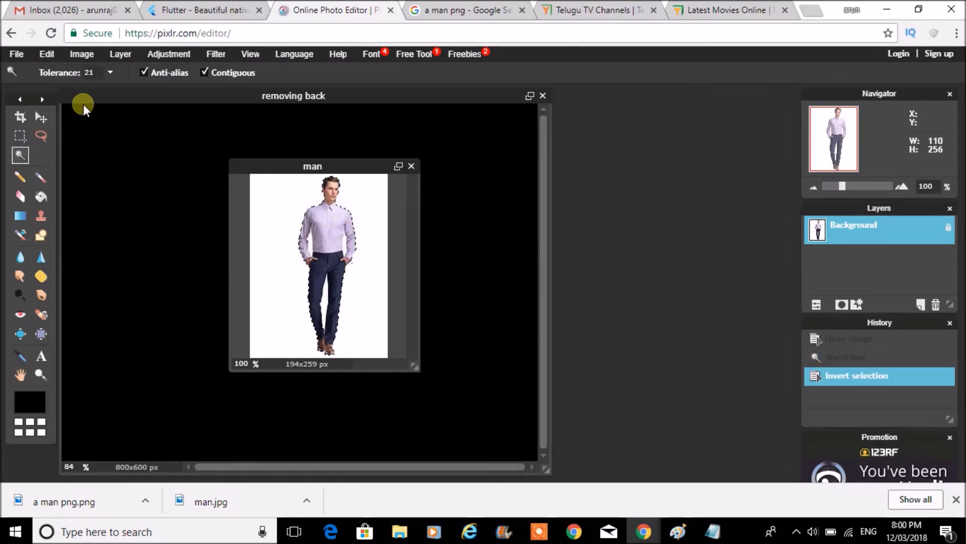
pyautogui.click(46, 55)
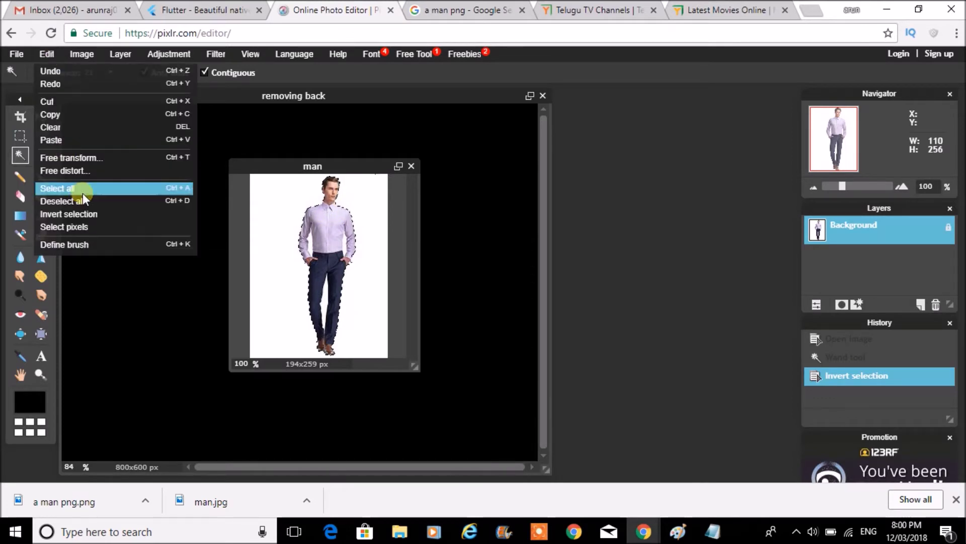
pyautogui.click(69, 104)
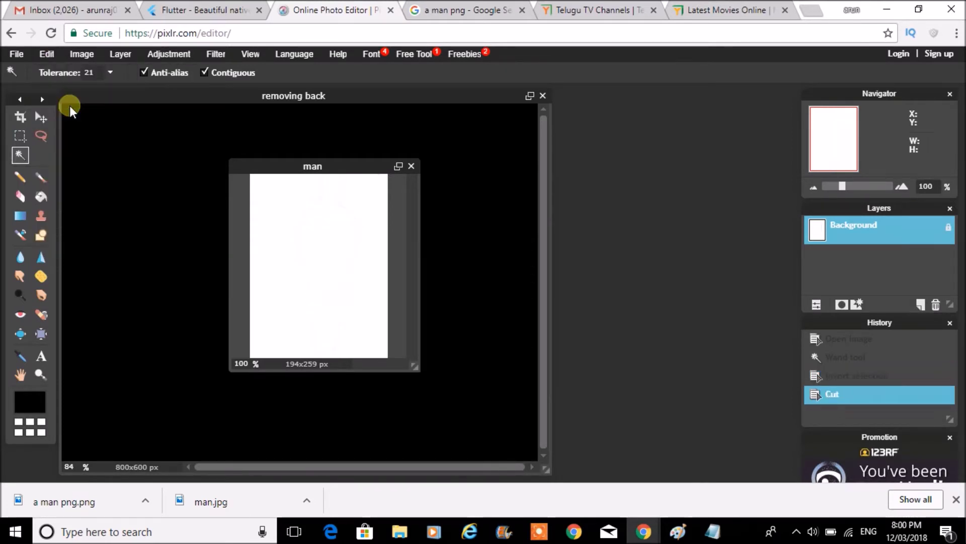
# Step: Close the man photo without saving and paste him into the black canvas
pyautogui.click(412, 166)
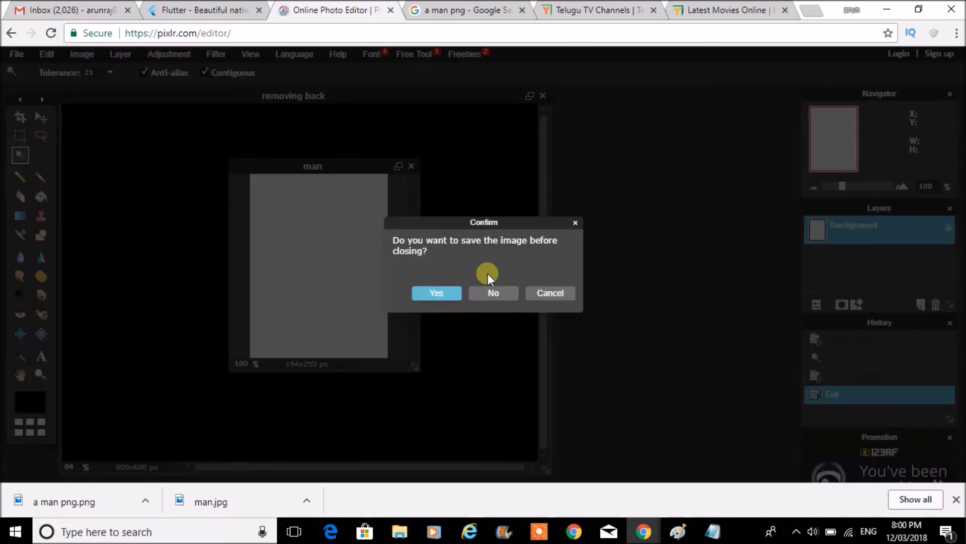
pyautogui.click(499, 293)
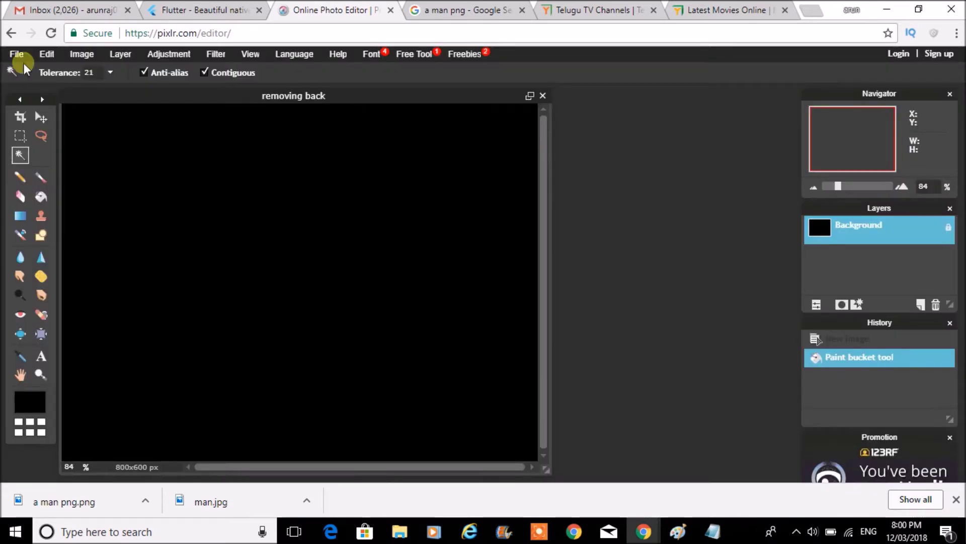
pyautogui.click(45, 56)
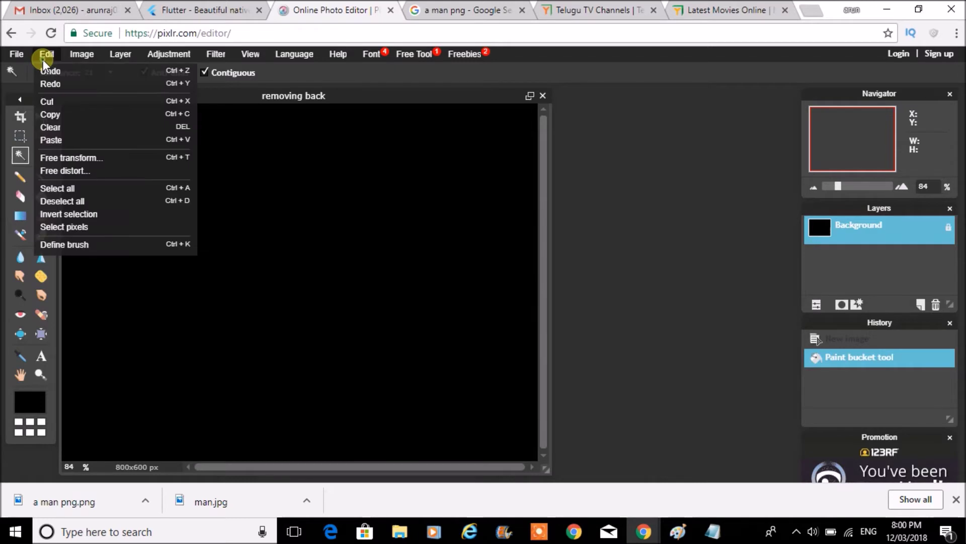
pyautogui.click(83, 139)
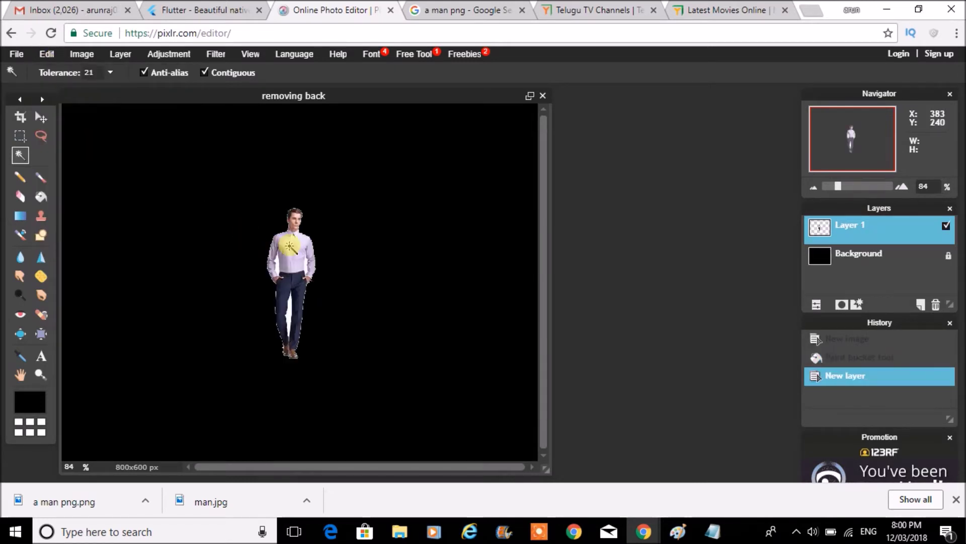
# Step: Move the pasted man to the upper right of the black canvas
pyautogui.click(41, 116)
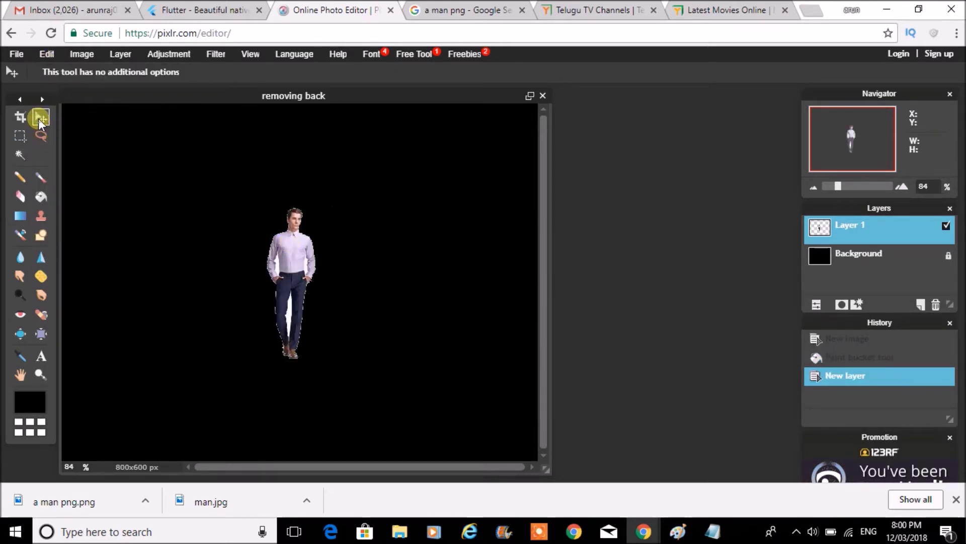
pyautogui.moveTo(302, 263); pyautogui.dragTo(217, 200)
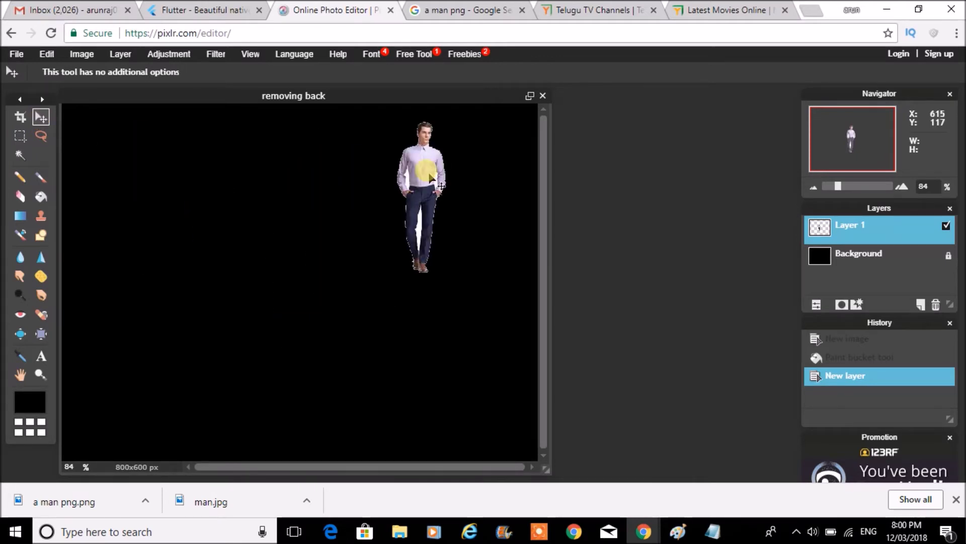
pyautogui.moveTo(219, 200); pyautogui.dragTo(427, 174)
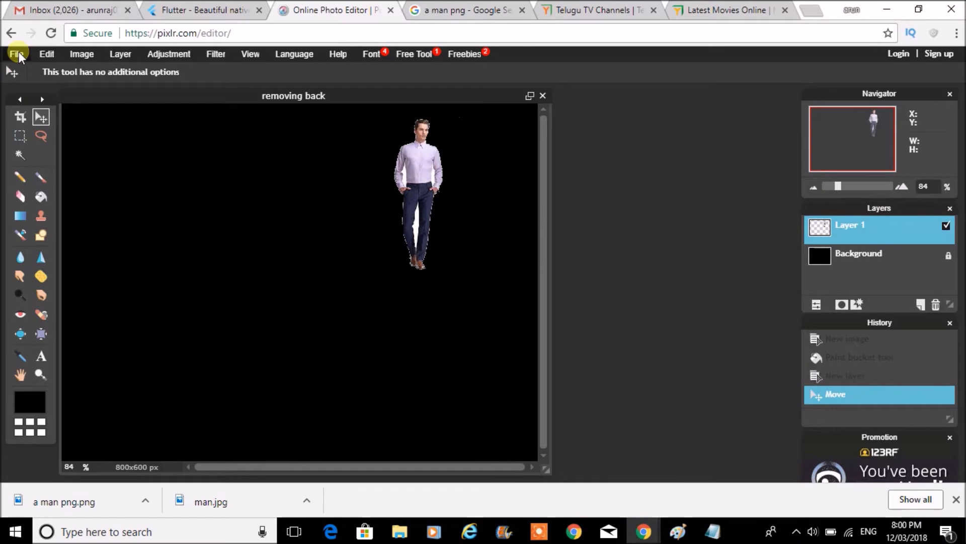
pyautogui.click(19, 54)
# Step: Open musically.jpg after a failed attempt to open a file named 'mus'
pyautogui.click(46, 83)
pyautogui.write('mus')
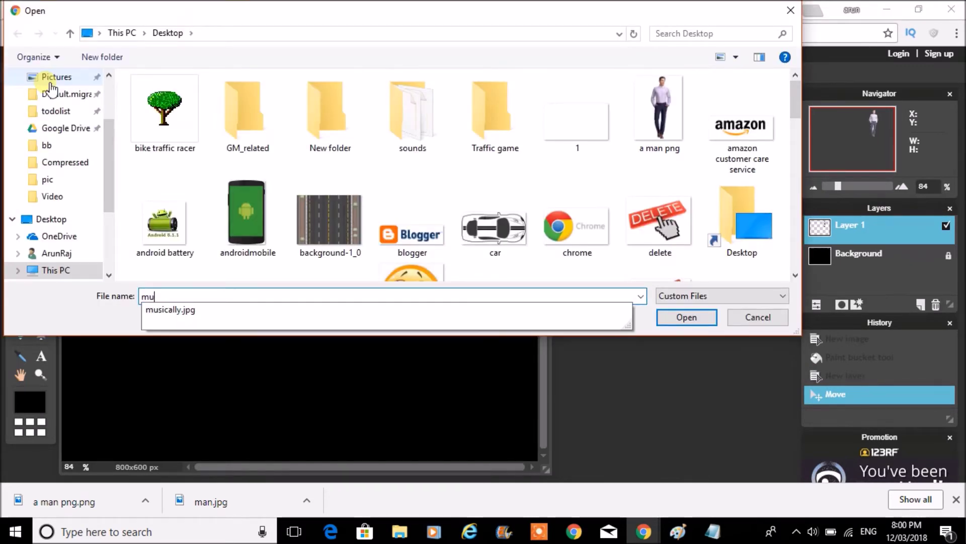
pyautogui.press('Escape')
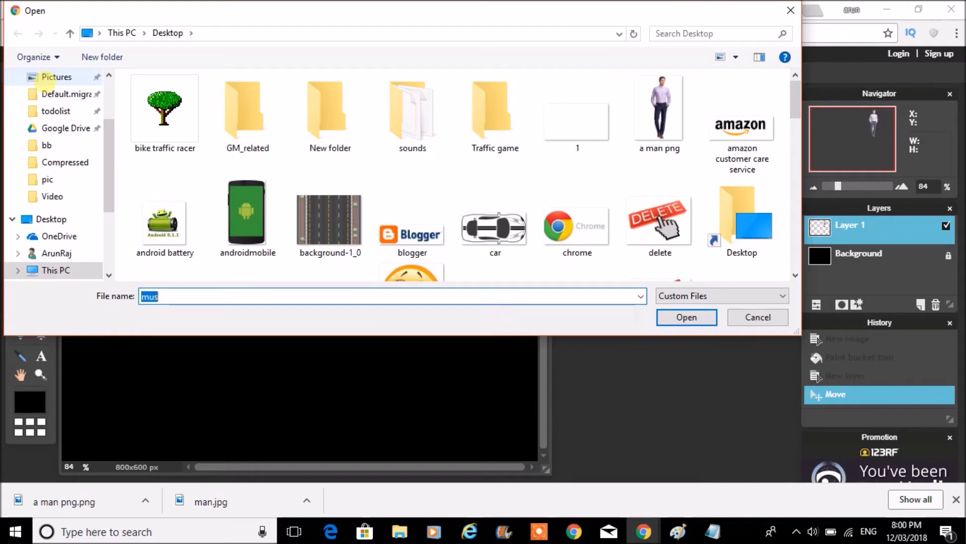
pyautogui.press('Return')
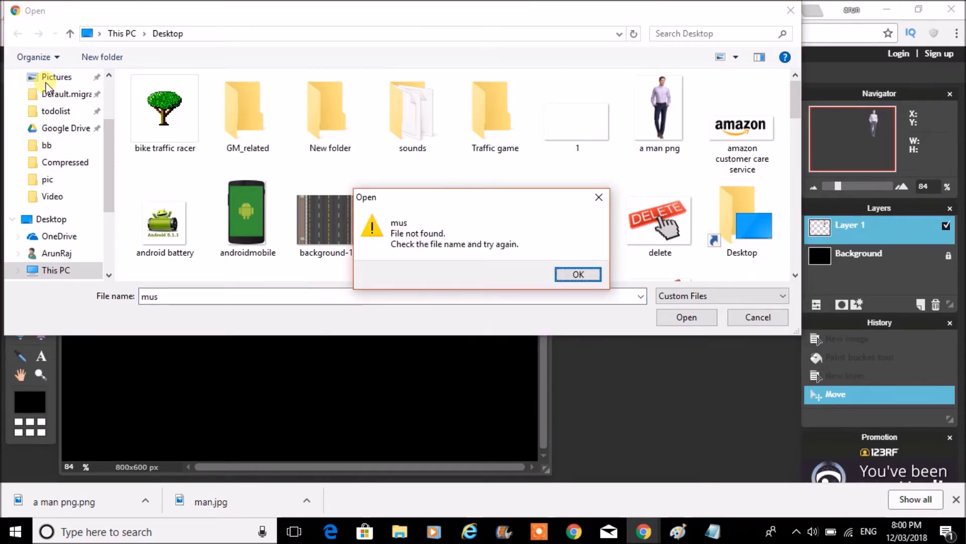
pyautogui.click(580, 276)
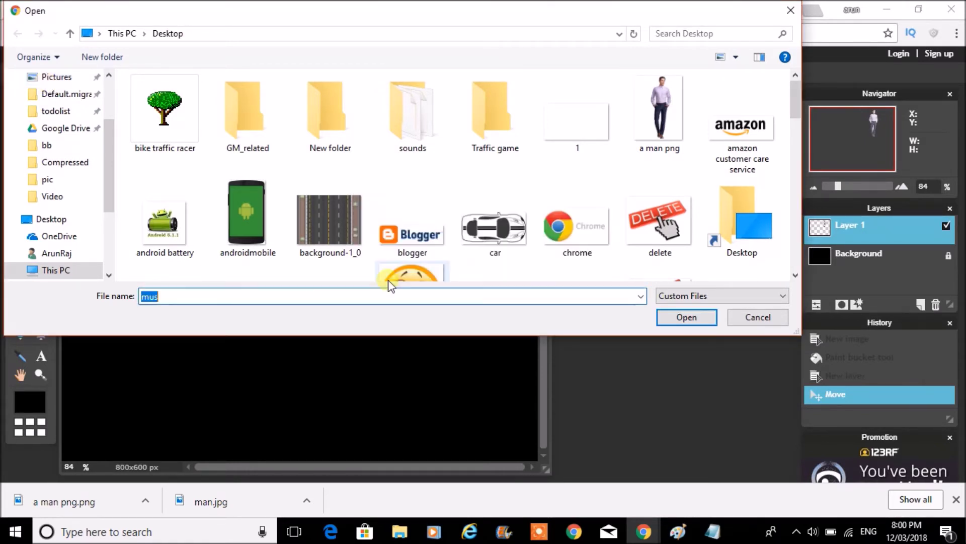
pyautogui.click(377, 276)
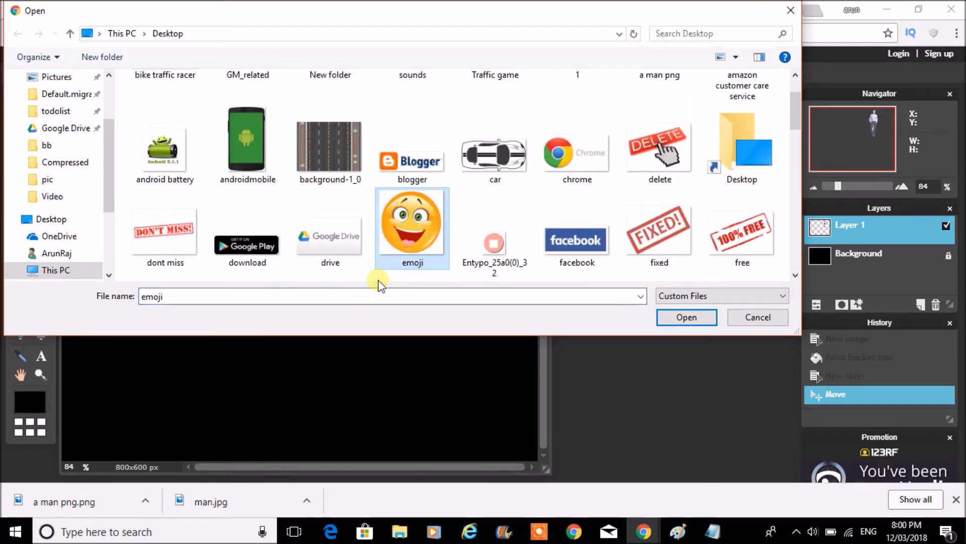
pyautogui.hotkey('ctrl', 'a')
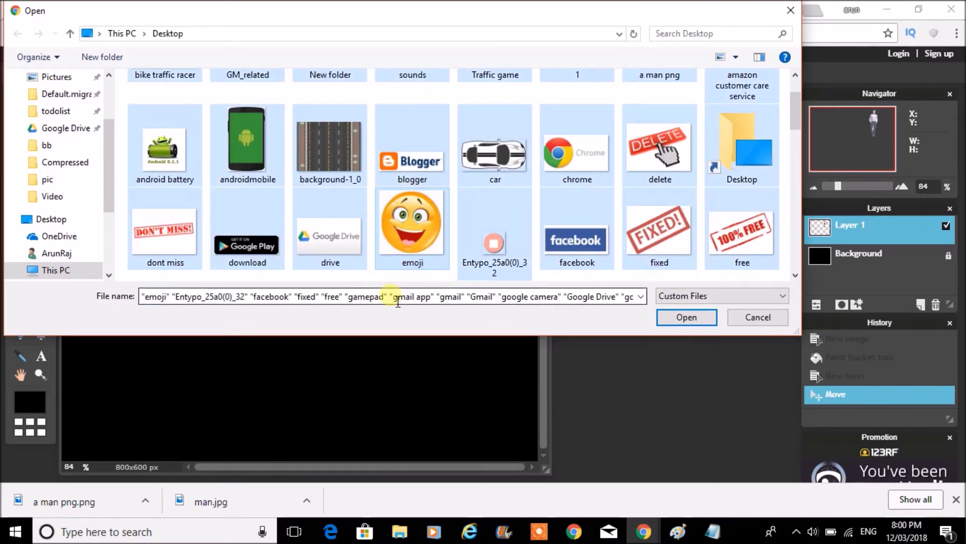
pyautogui.click(398, 299)
pyautogui.write('mu')
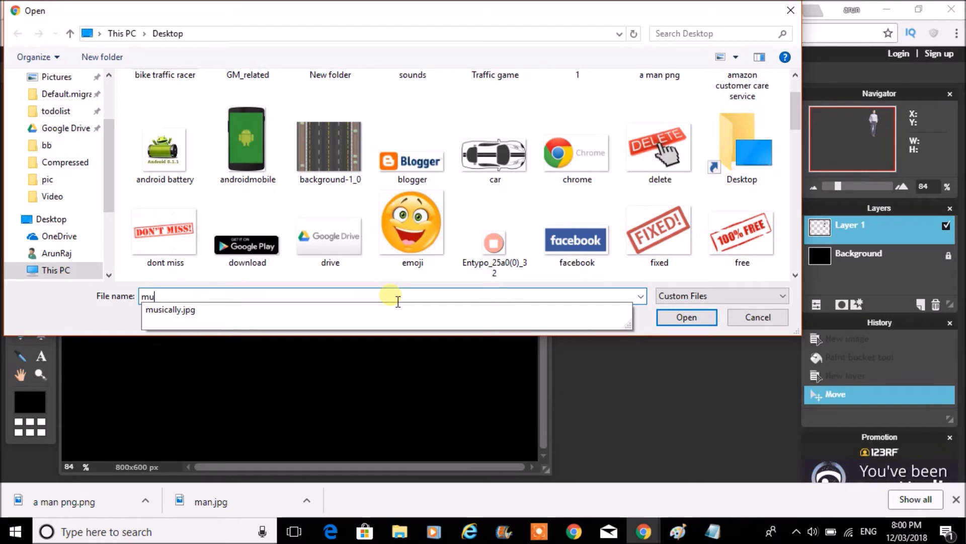
pyautogui.press('Down')
pyautogui.press('Return')
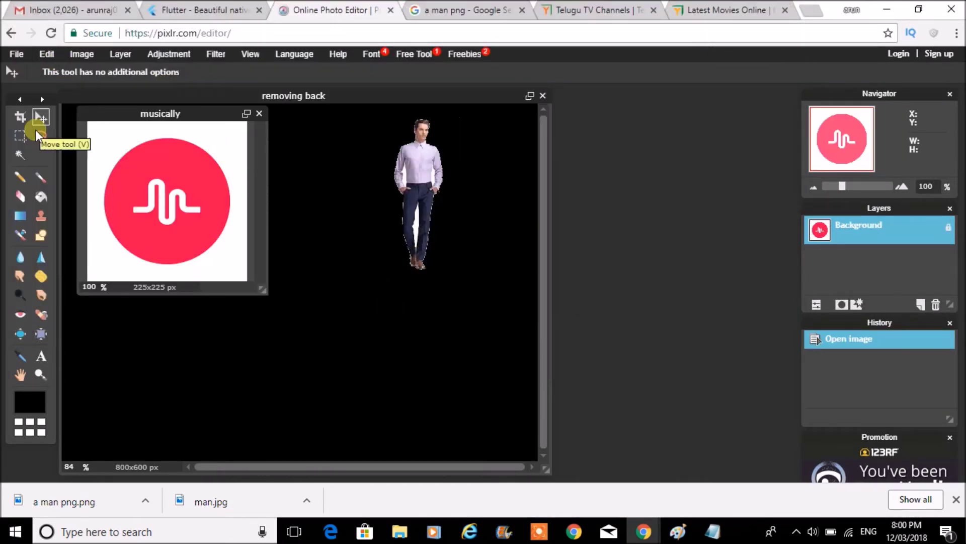
# Step: Magic-wand the logo's white areas, invert the selection, and copy the pink circle
pyautogui.click(22, 156)
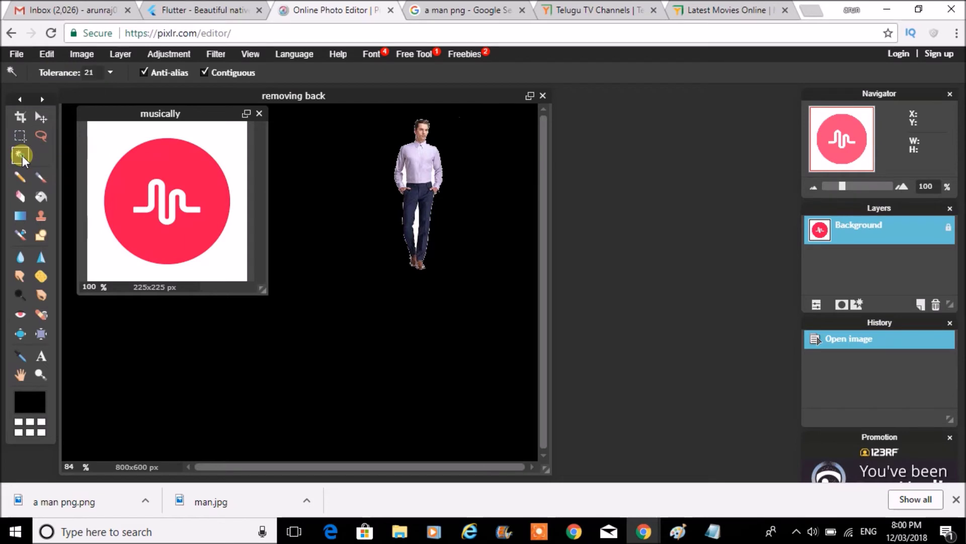
pyautogui.click(183, 195)
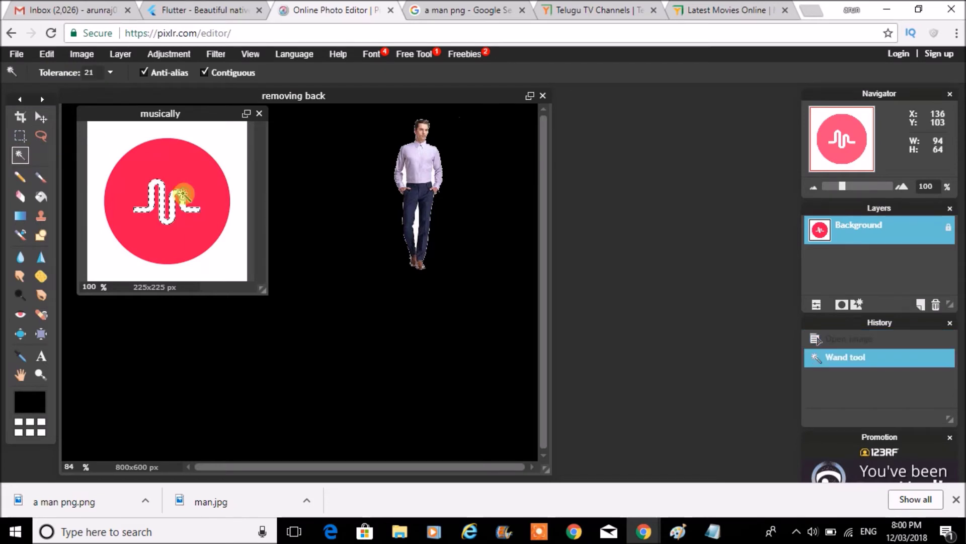
pyautogui.click(231, 150)
pyautogui.click(47, 54)
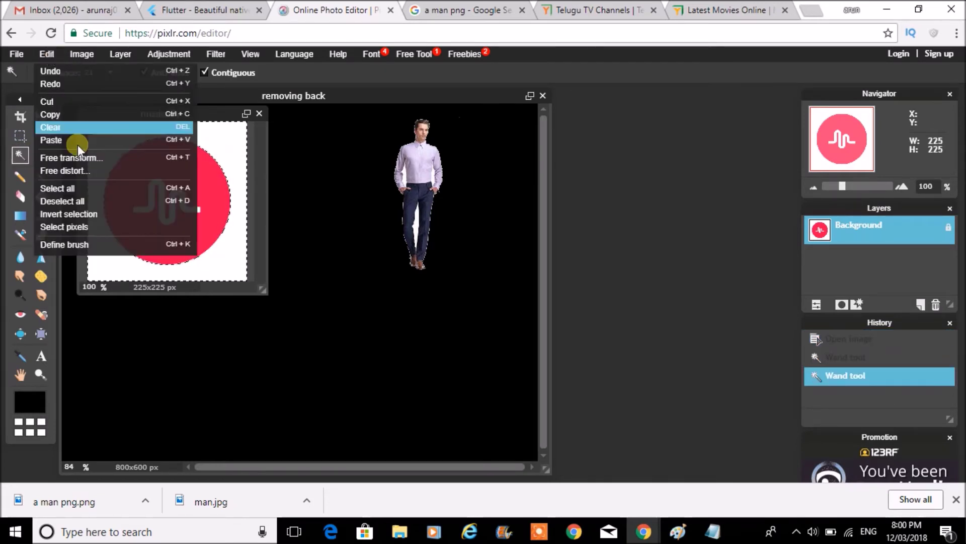
pyautogui.click(101, 218)
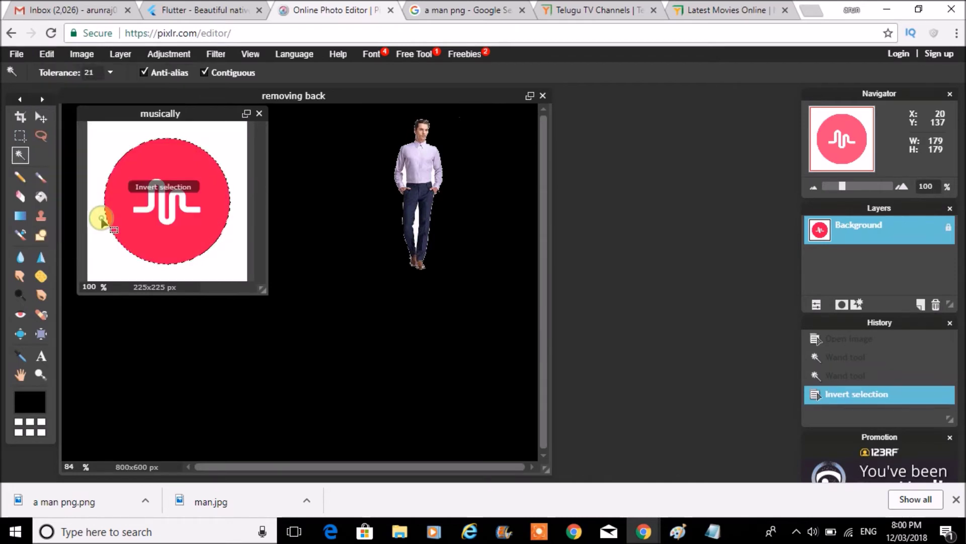
pyautogui.click(49, 58)
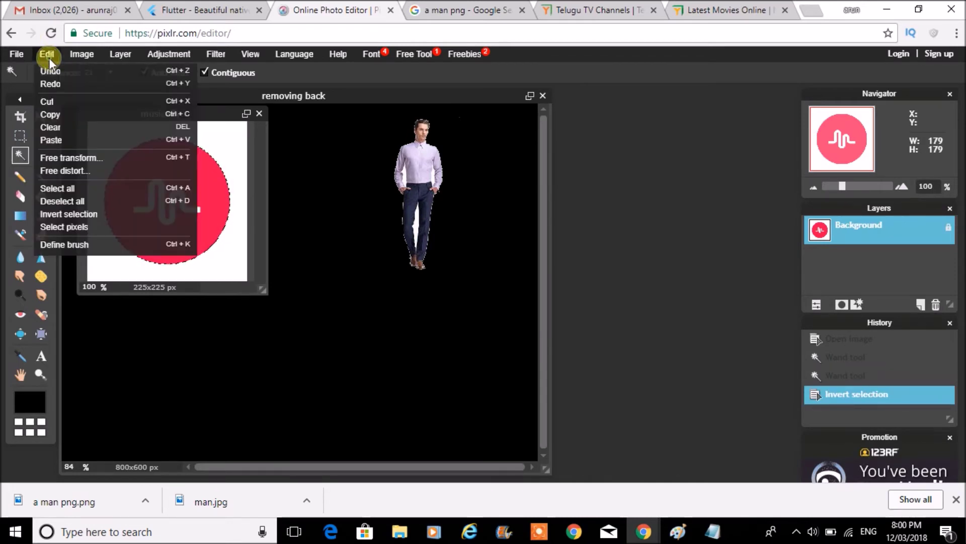
pyautogui.click(68, 113)
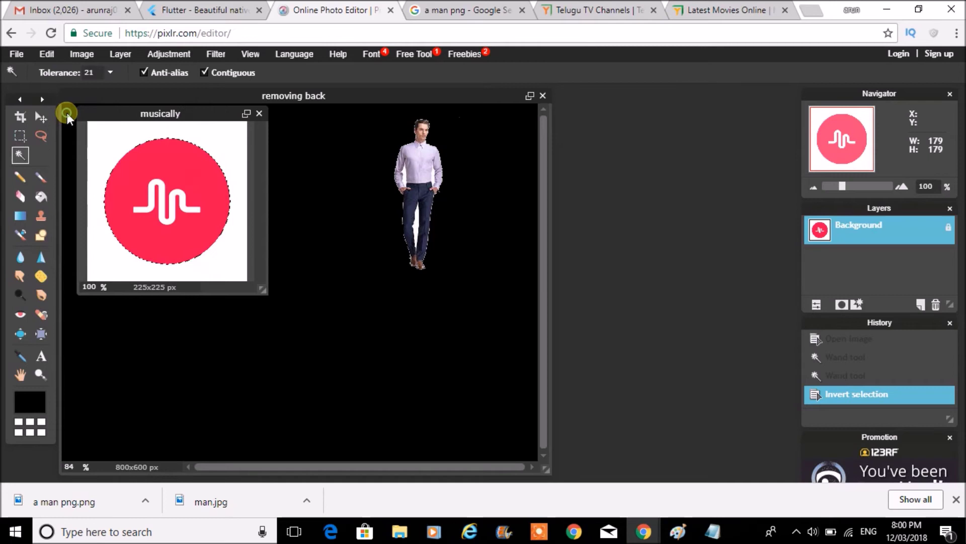
# Step: Close the musically logo image without saving
pyautogui.click(259, 114)
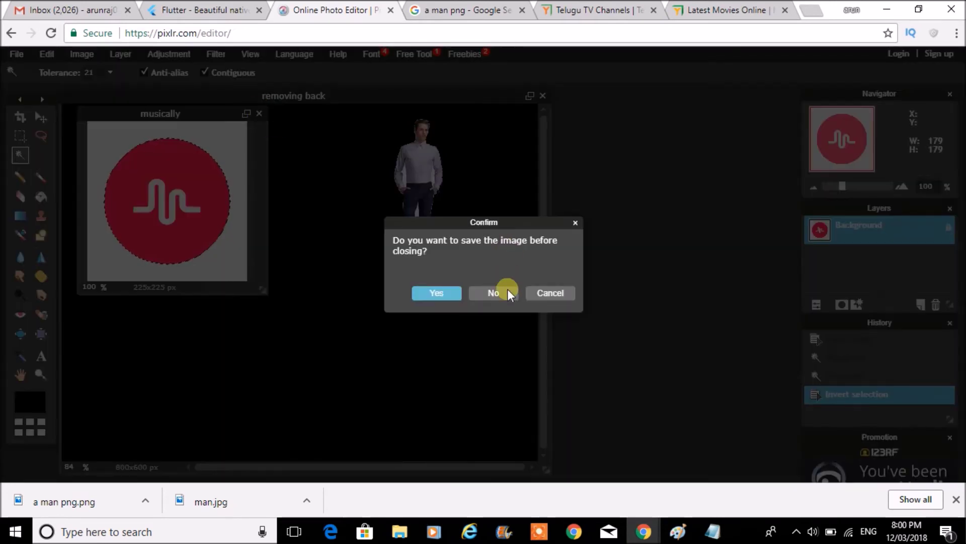
pyautogui.click(494, 293)
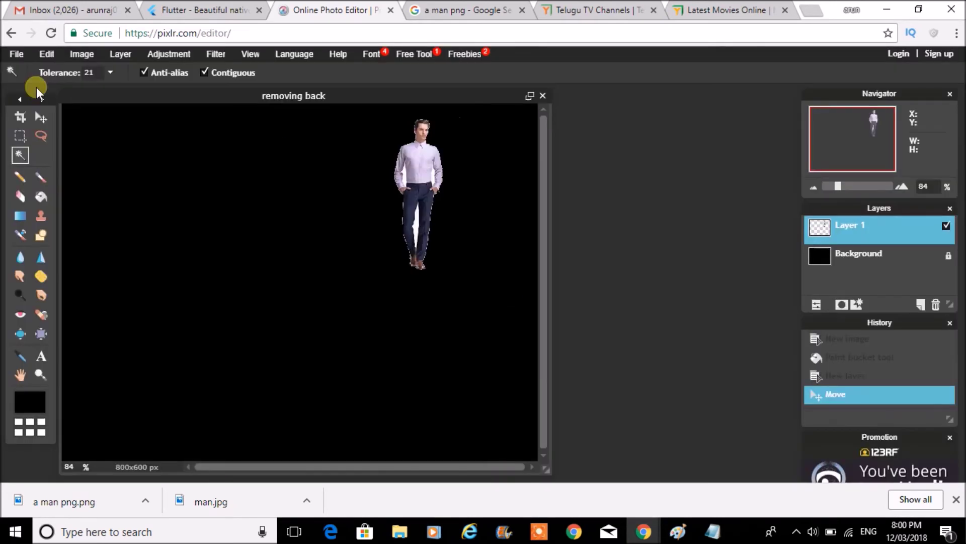
pyautogui.click(14, 56)
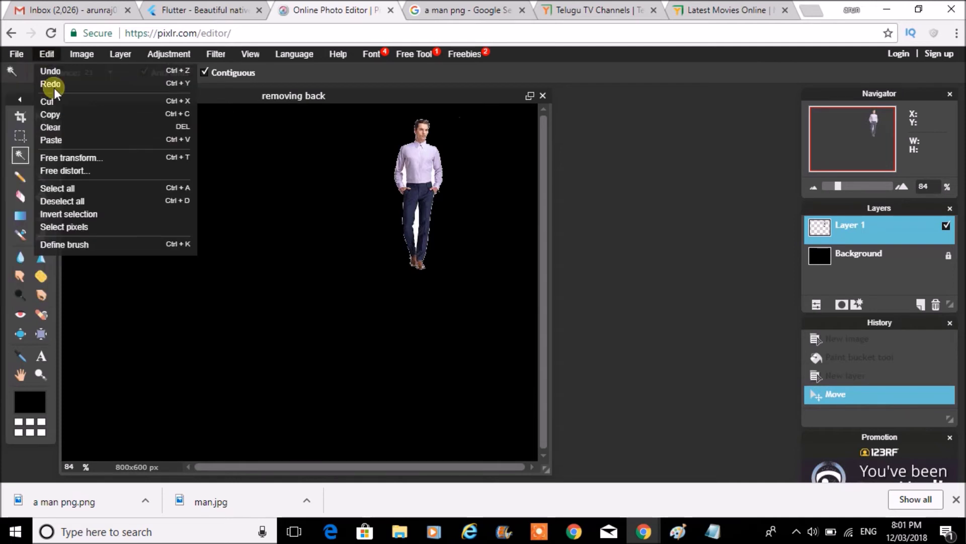
# Step: Paste the logo at the upper left, then move the man on Layer 1 lower toward center
pyautogui.click(81, 140)
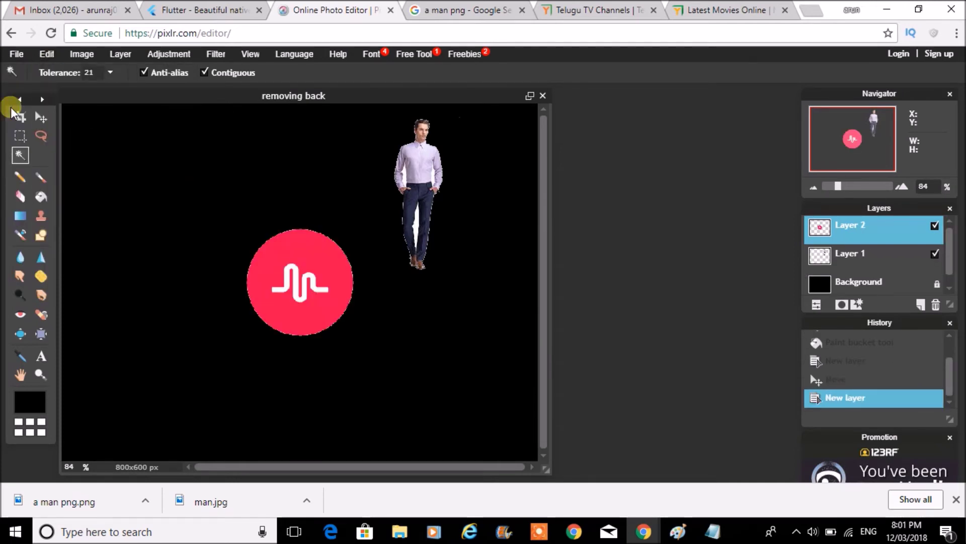
pyautogui.click(42, 118)
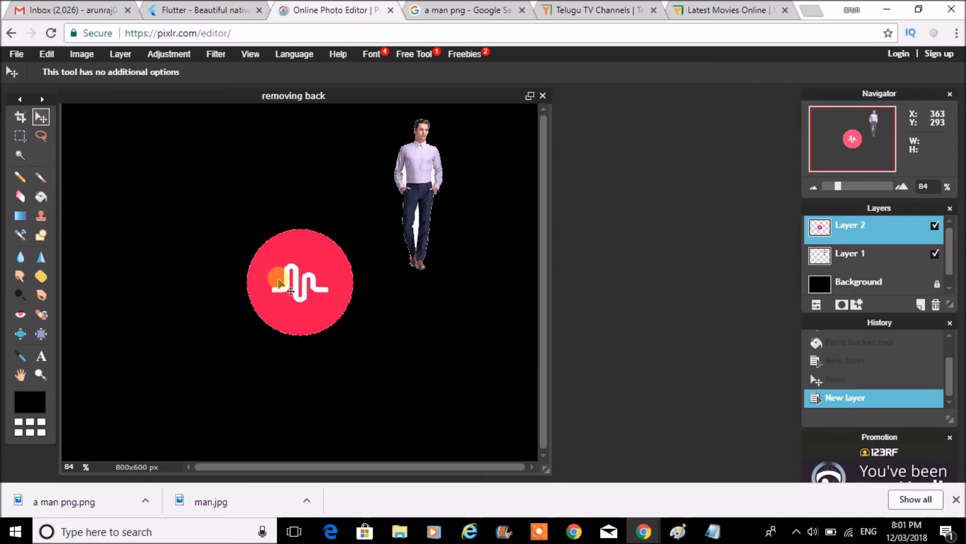
pyautogui.moveTo(259, 247); pyautogui.dragTo(137, 178)
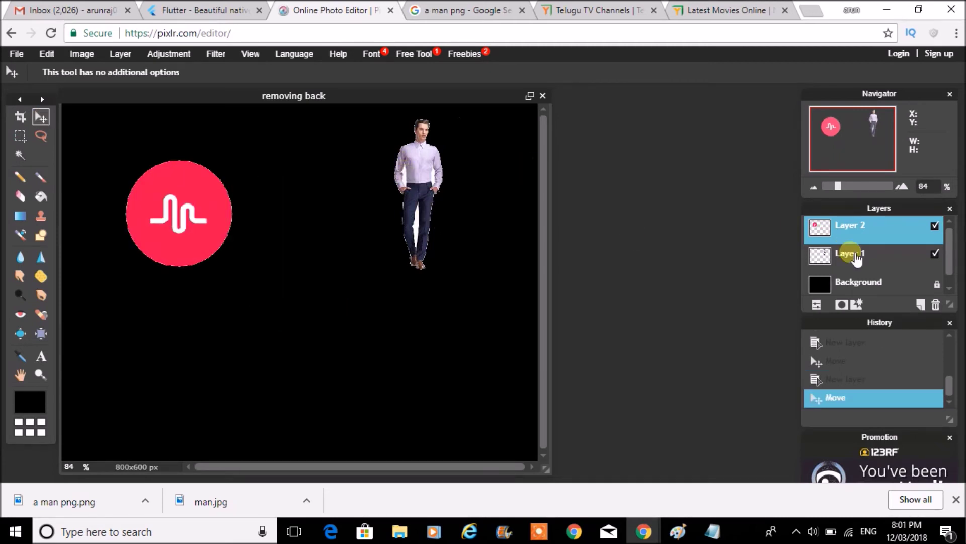
pyautogui.click(850, 254)
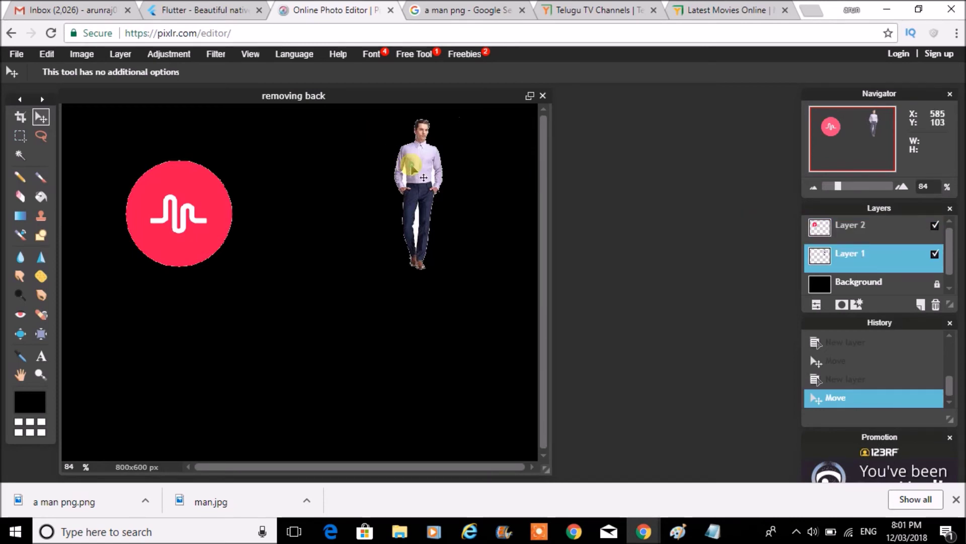
pyautogui.moveTo(416, 173)
pyautogui.mouseDown()
pyautogui.moveTo(397, 248)
pyautogui.moveTo(335, 231)
pyautogui.mouseUp()
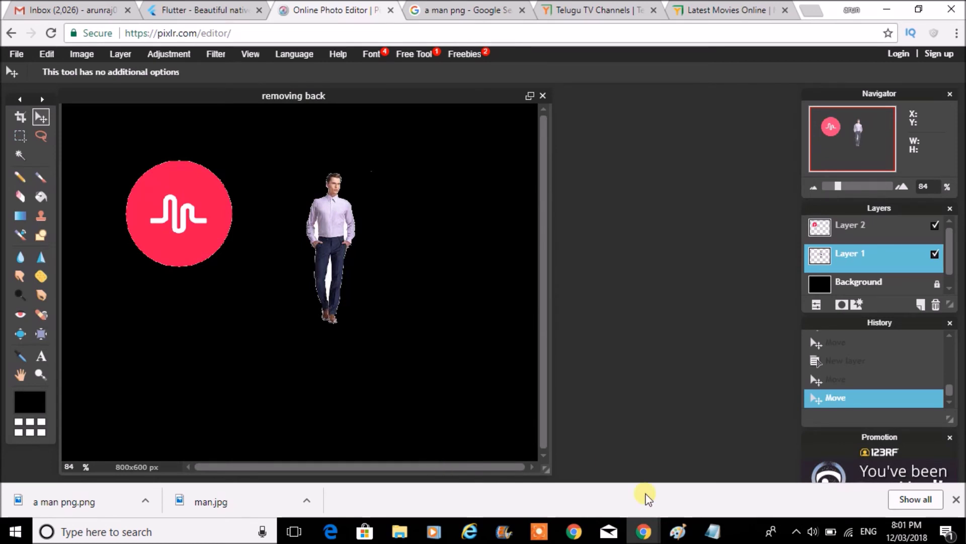
# Step: In Paint, paste man.jpg onto the pink canvas using Paste from
pyautogui.click(683, 534)
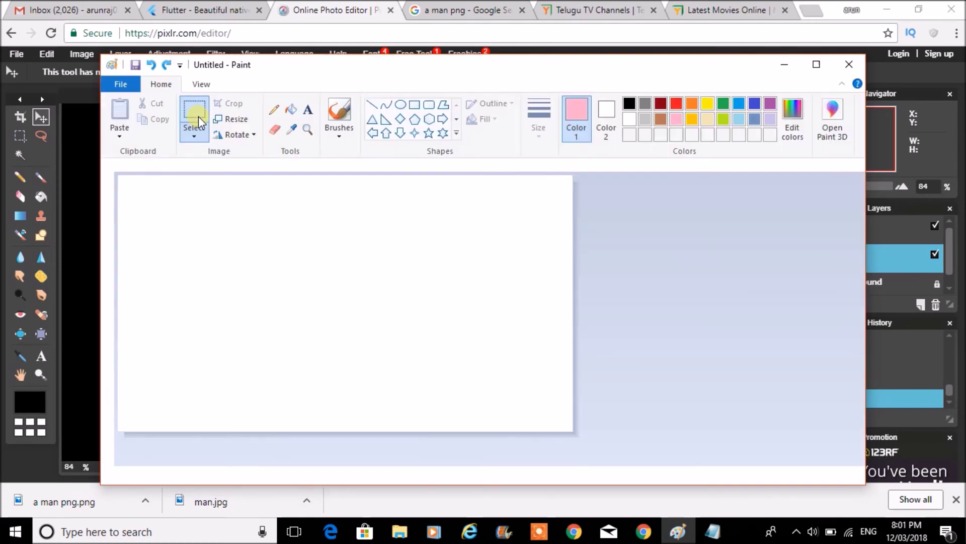
pyautogui.hotkey('ctrl', 'v')
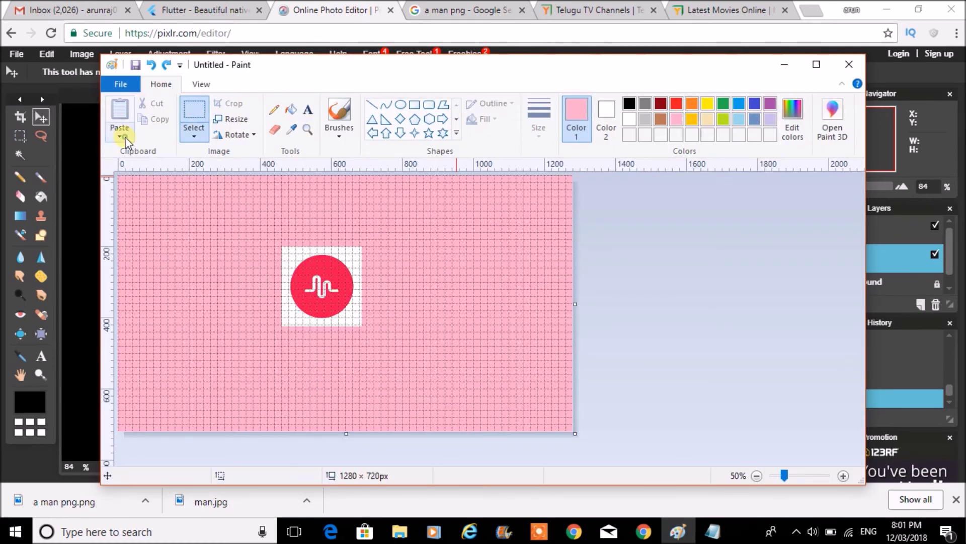
pyautogui.click(126, 143)
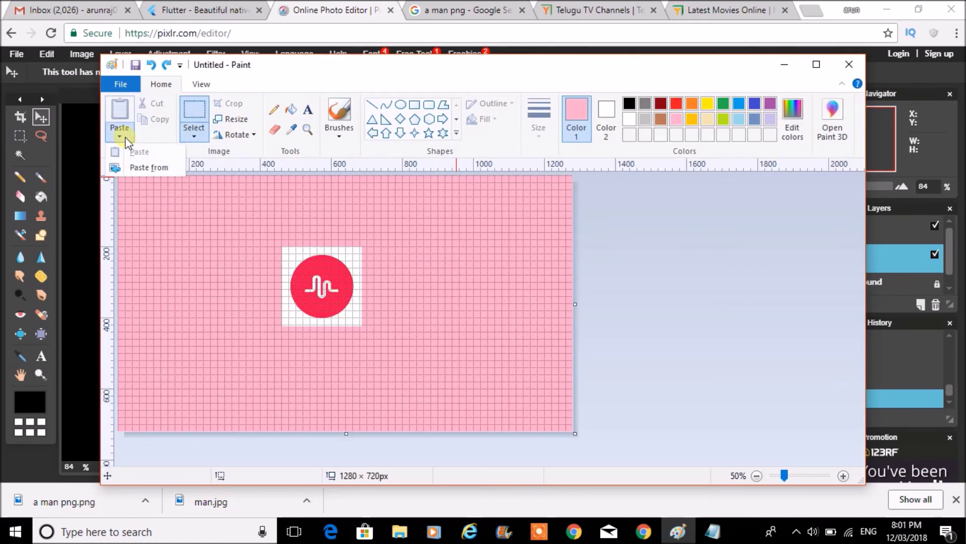
pyautogui.click(158, 169)
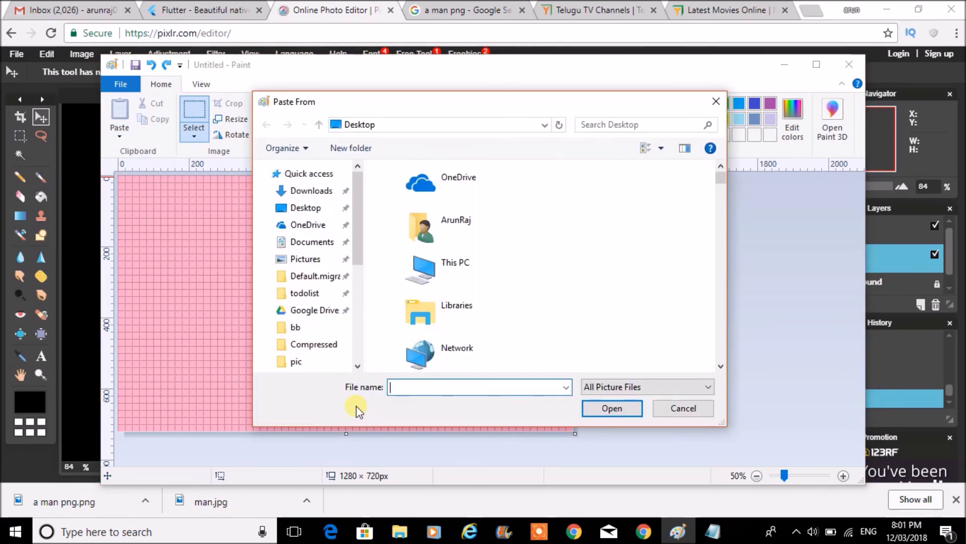
pyautogui.write('man')
pyautogui.press('Down')
pyautogui.press('Return')
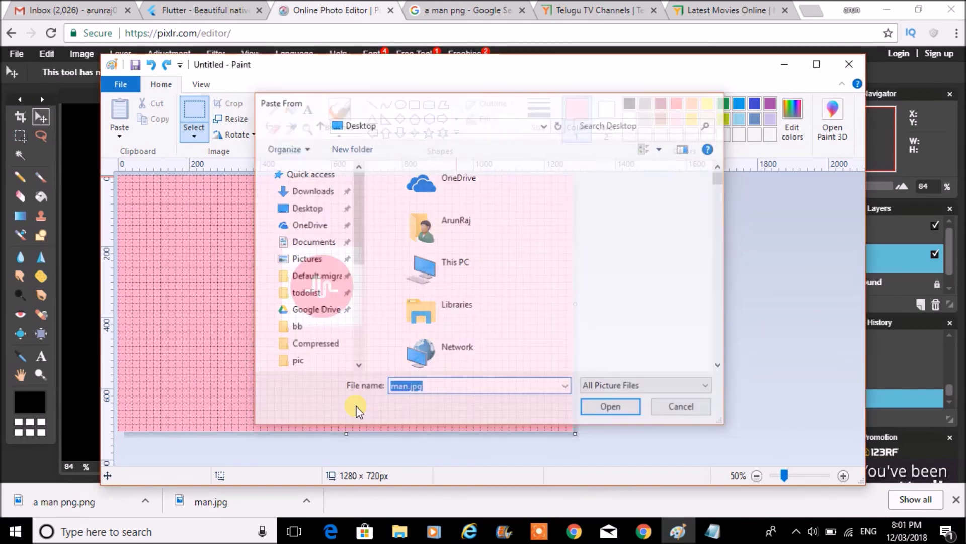
pyautogui.hotkey('ctrl', 'v')
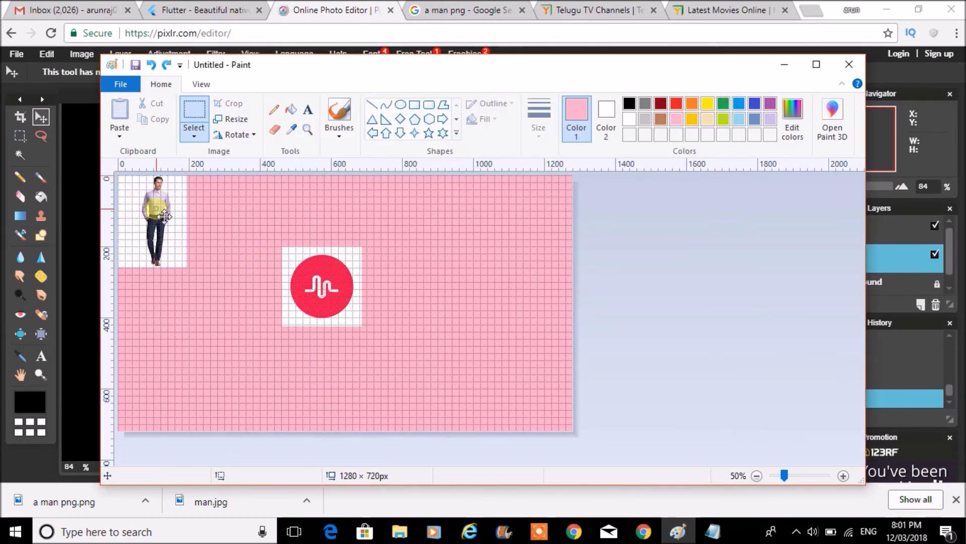
# Step: Move the man right of the logo and make his white background transparent
pyautogui.moveTo(159, 211)
pyautogui.mouseDown()
pyautogui.moveTo(480, 293)
pyautogui.moveTo(502, 275)
pyautogui.mouseUp()
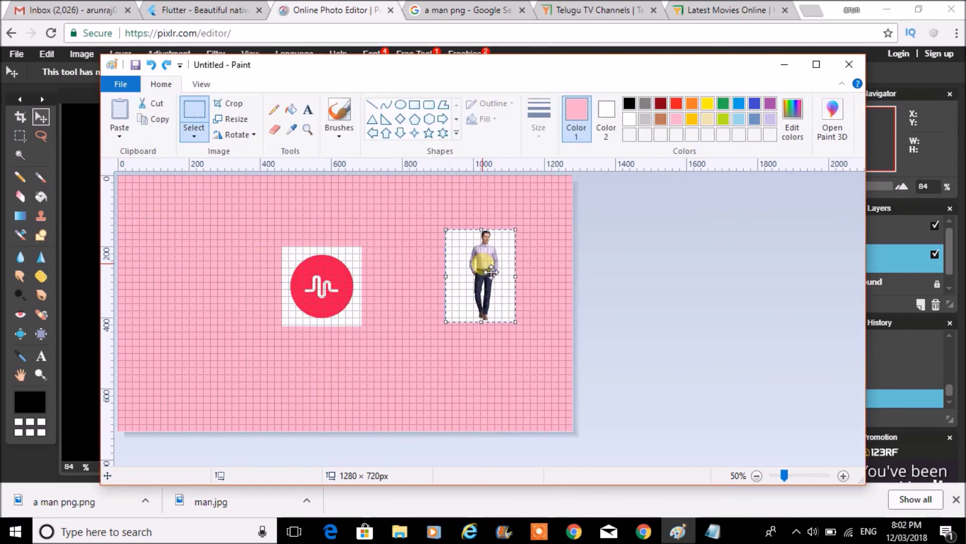
pyautogui.click(194, 135)
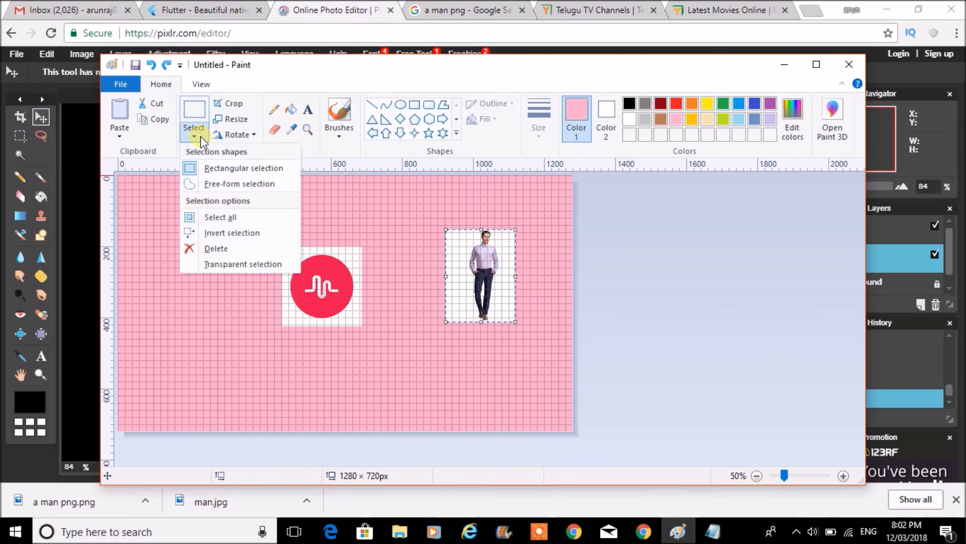
pyautogui.click(223, 264)
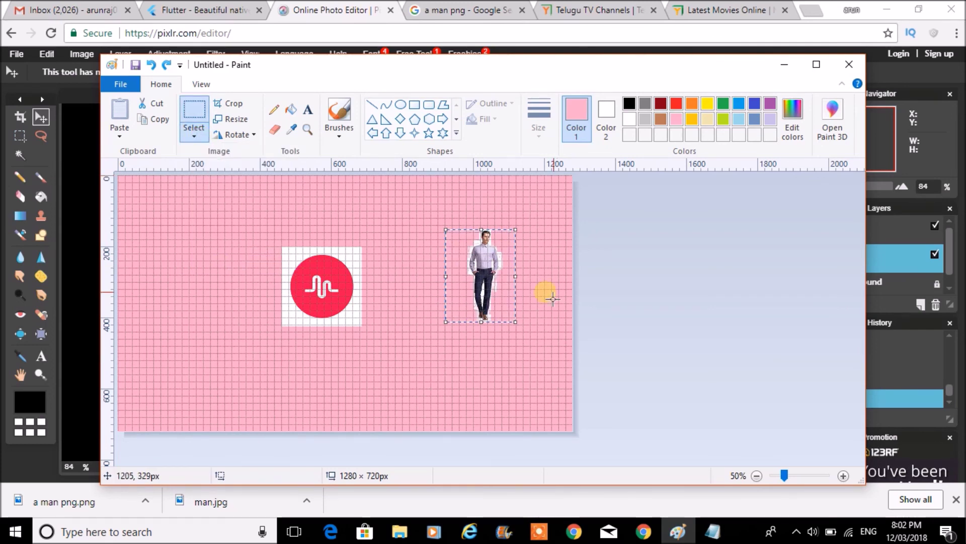